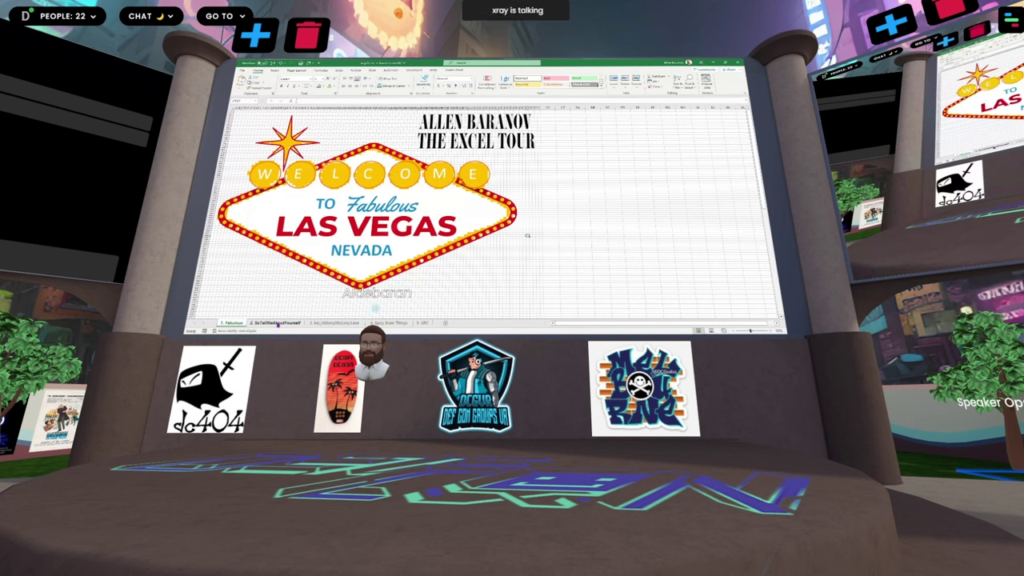
- Advance the Excel slides to the Neurodiversity image with the glowing infinity symbol
left_click(278, 323)
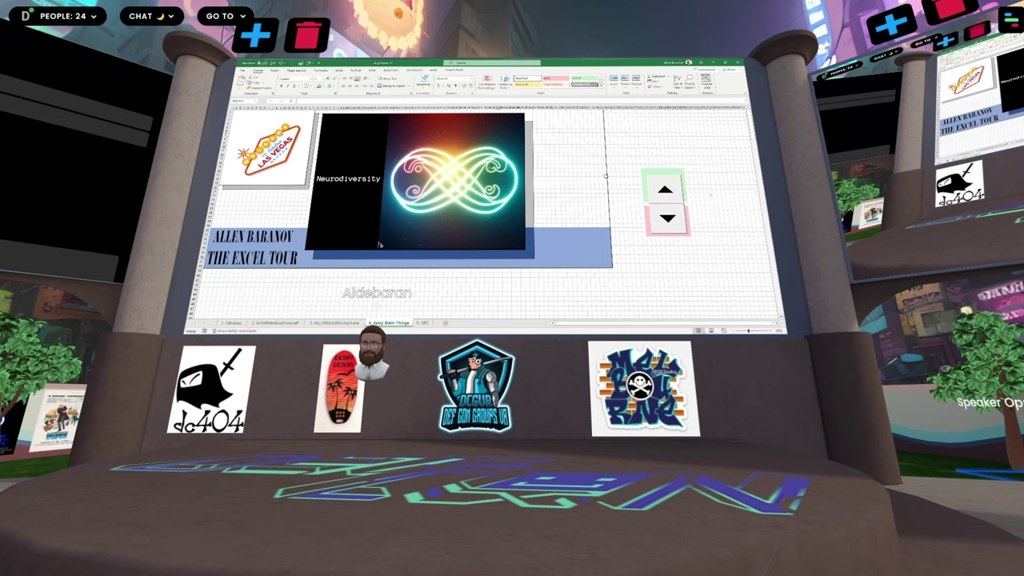
- Show the Failures slide with the muddy-road photo and comic strip on stage
left_click(665, 189)
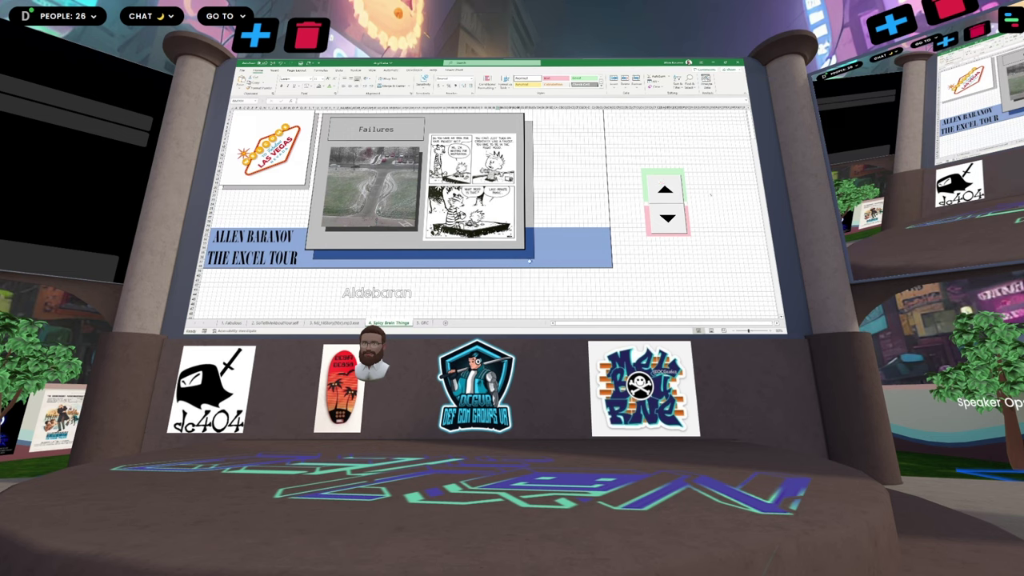
left_click(425, 324)
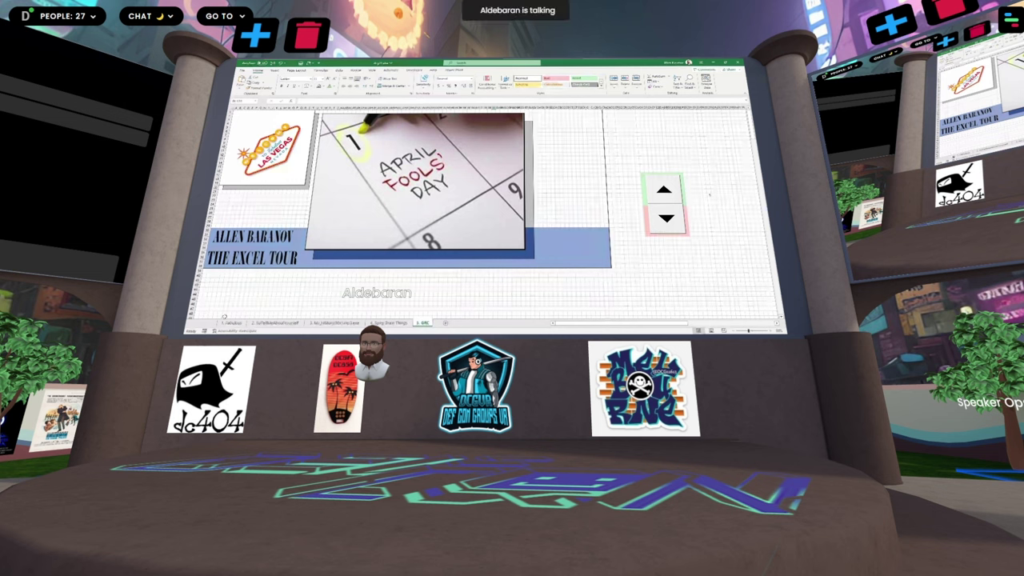
left_click(265, 323)
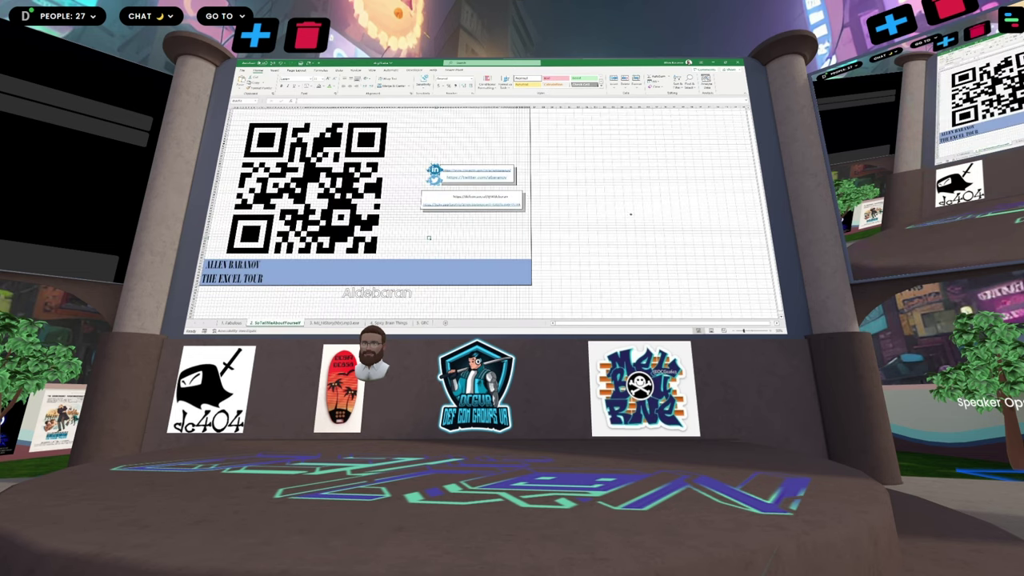